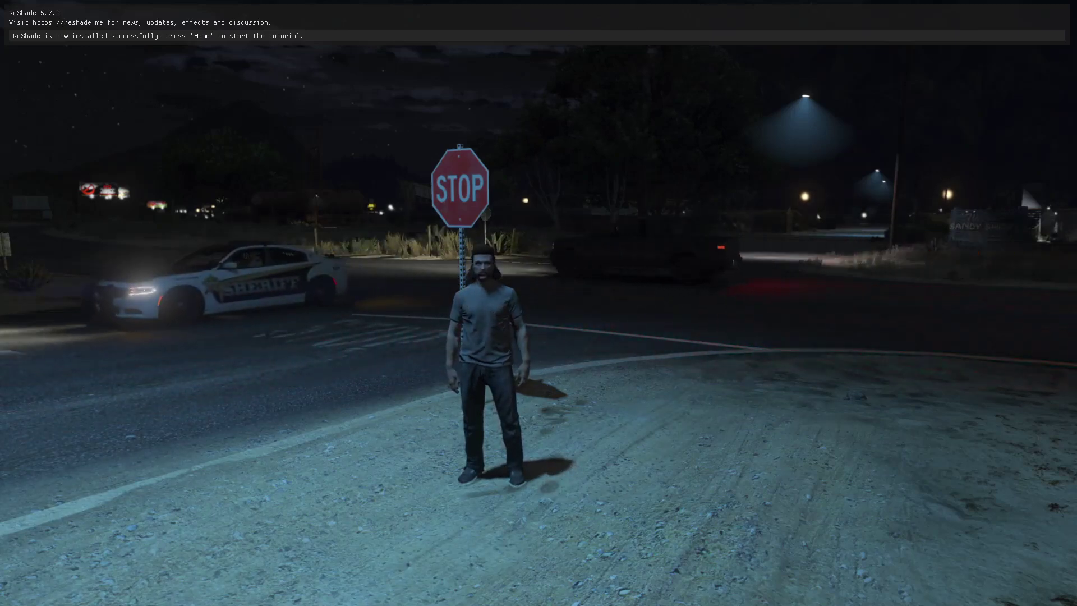
Open the ReShade overlay with Home and dismiss the Social Club overlay
{"action": "mouse_move", "coordinate": [539, 303]}
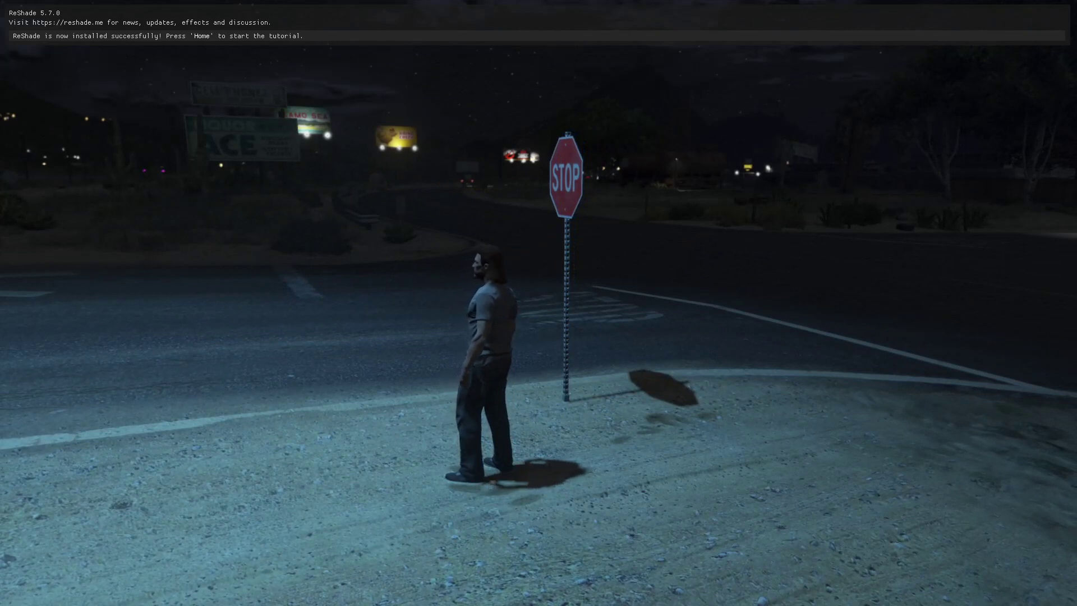
{"action": "key", "text": "Home"}
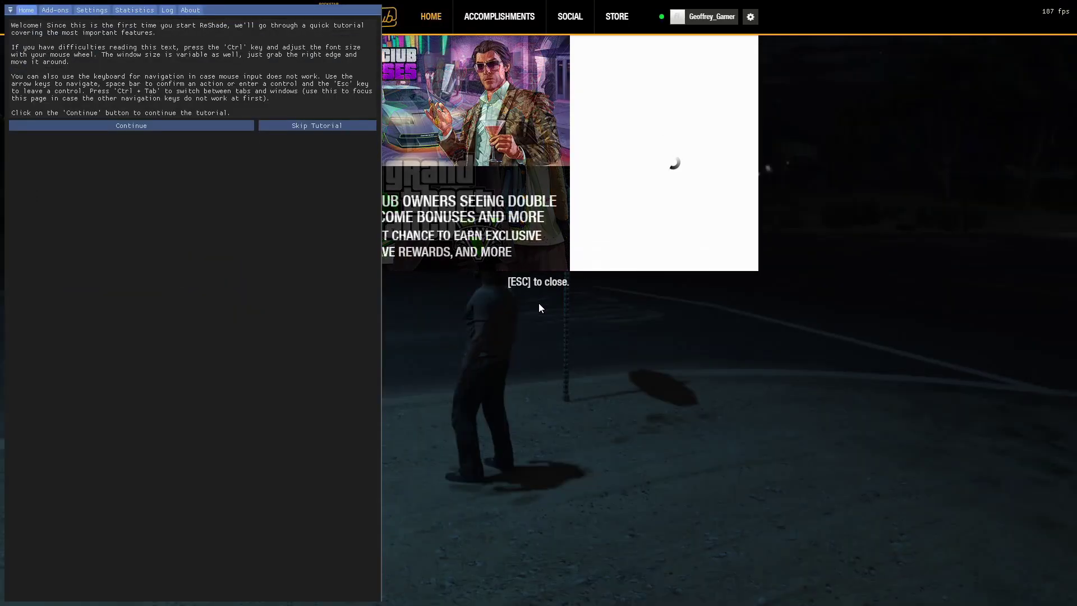
{"action": "key", "text": "Escape"}
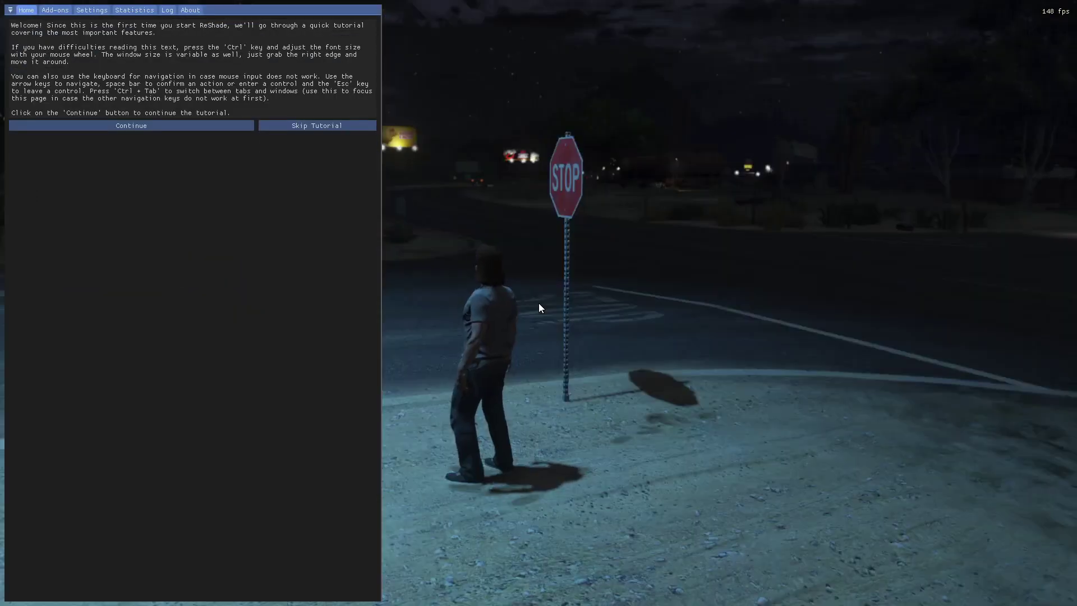
Skip the ReShade tutorial and enable the AdaptiveFog effect
{"action": "left_click", "coordinate": [320, 125]}
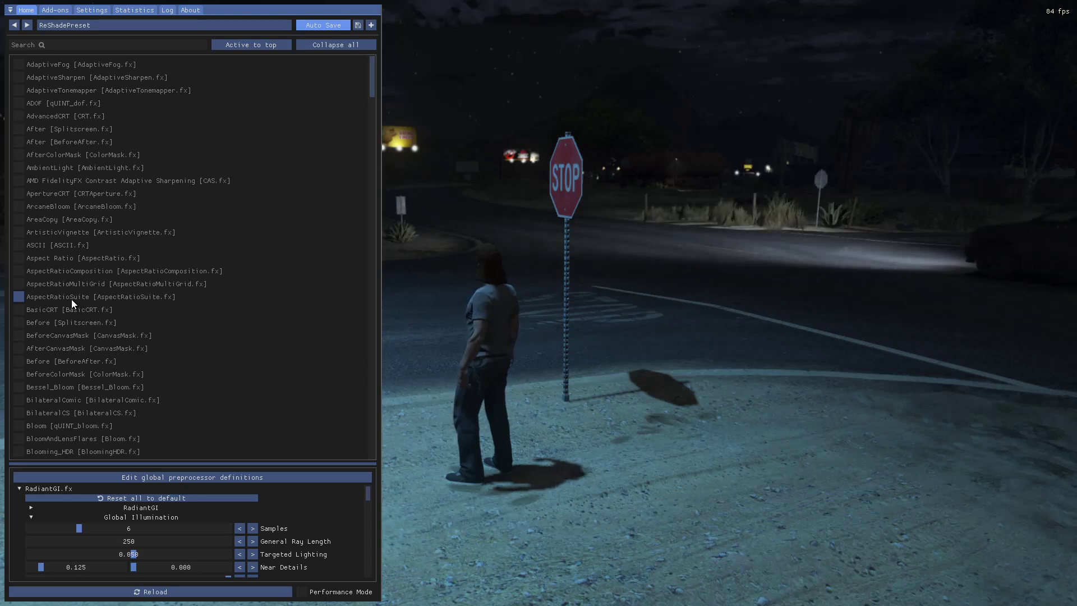
{"action": "left_click", "coordinate": [21, 64]}
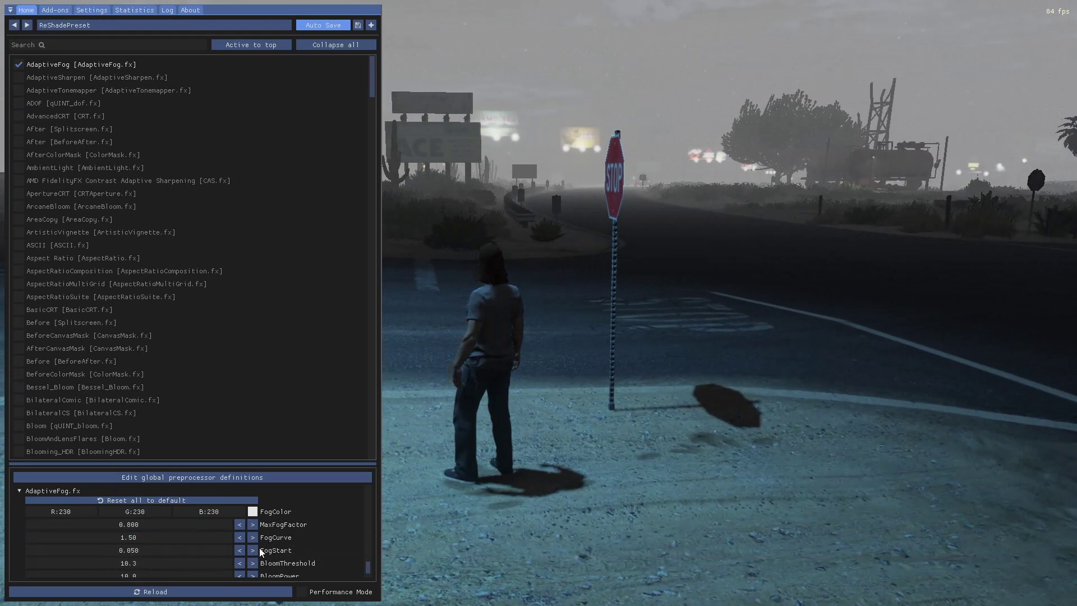
Turn AdaptiveFog off and enable AdaptiveSharpen, toggling it off and on to compare
{"action": "left_click", "coordinate": [18, 65]}
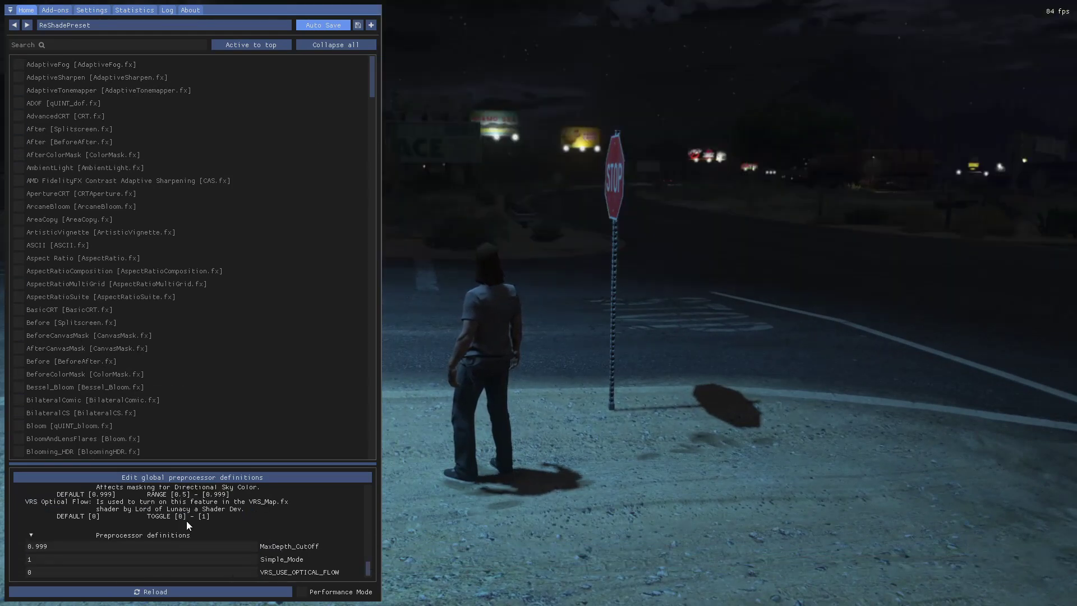
{"action": "left_click", "coordinate": [18, 78]}
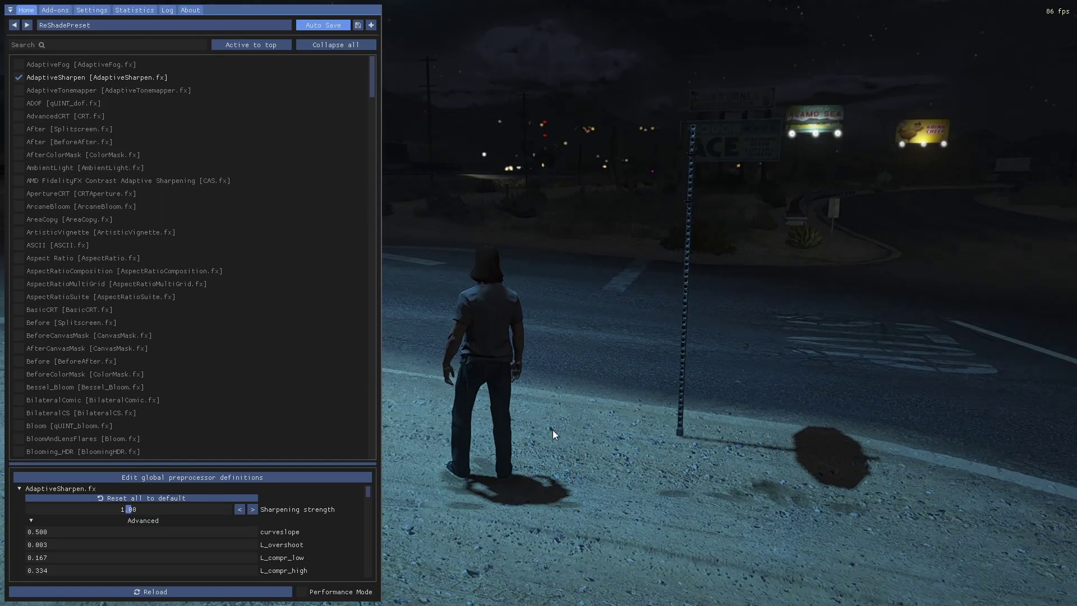
{"action": "left_click", "coordinate": [18, 77]}
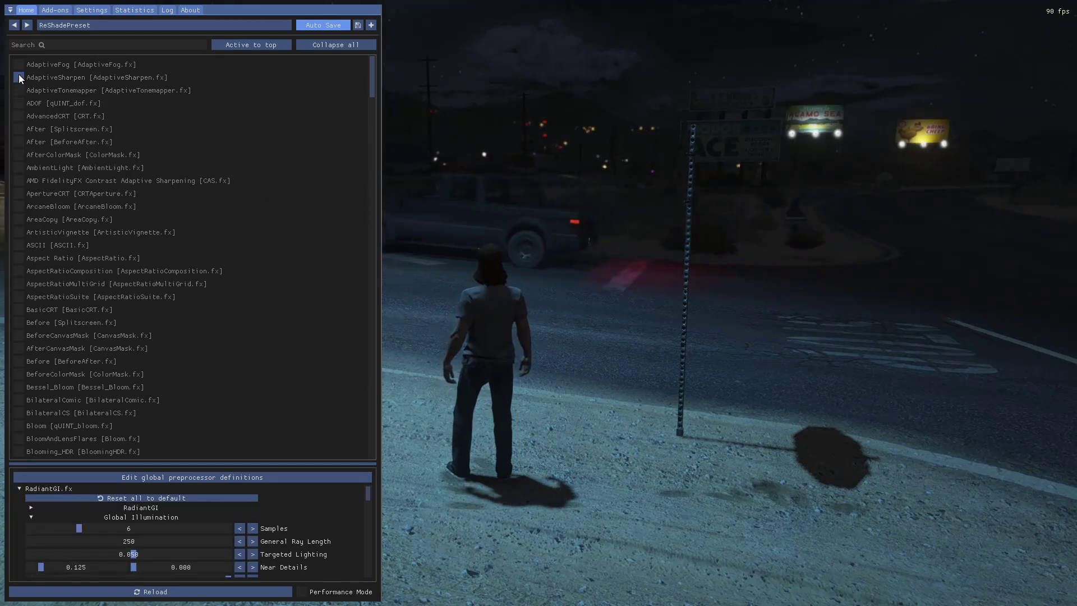
{"action": "left_click", "coordinate": [19, 75]}
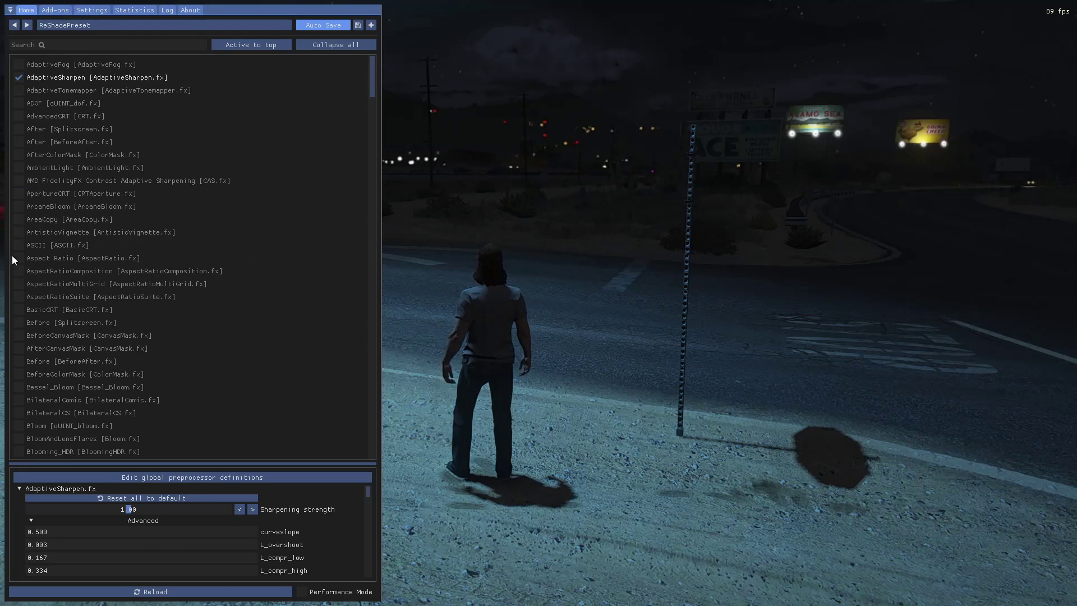
Enable Clarity and Colourfulness (colourfulness 0.40, lim_luma 0.70) further down the effect list
{"action": "scroll", "coordinate": [22, 280], "scroll_direction": "down", "scroll_amount": 3}
{"action": "scroll", "coordinate": [18, 384], "scroll_direction": "down", "scroll_amount": 1}
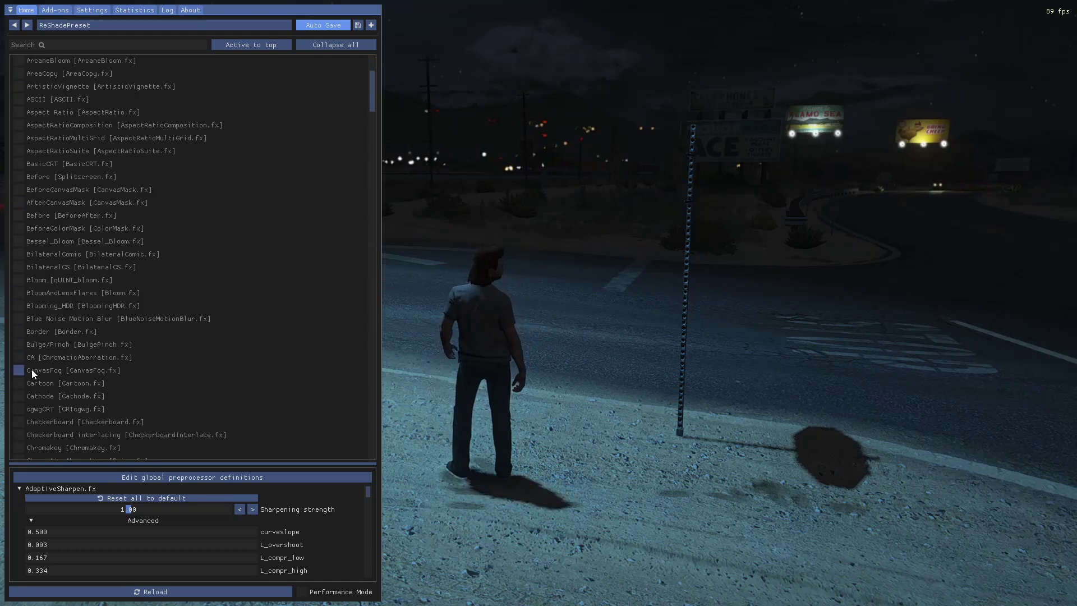
{"action": "scroll", "coordinate": [45, 344], "scroll_direction": "down", "scroll_amount": 3}
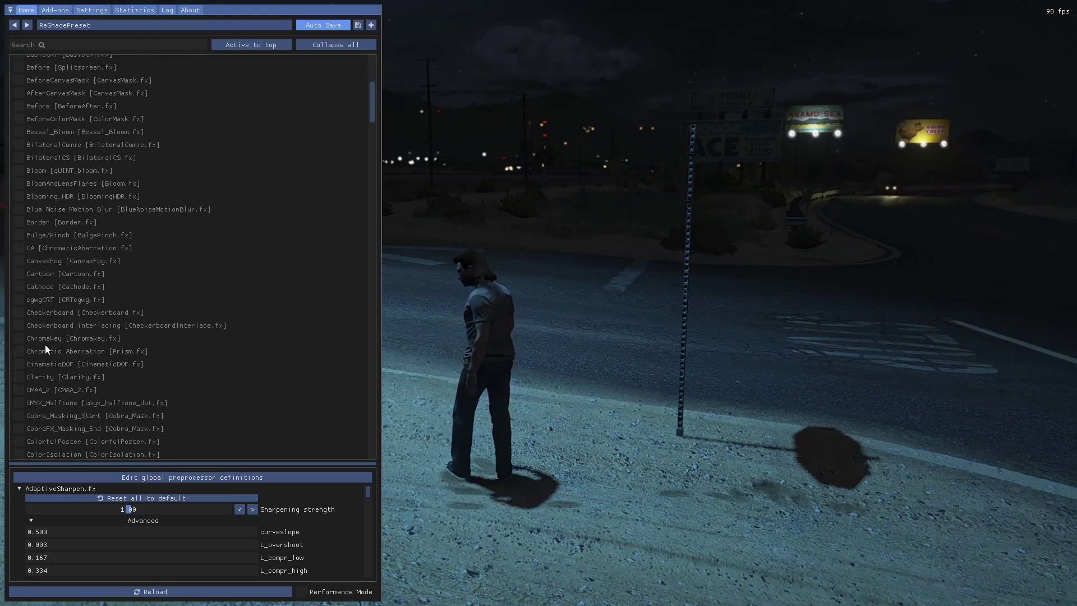
{"action": "left_click", "coordinate": [18, 377]}
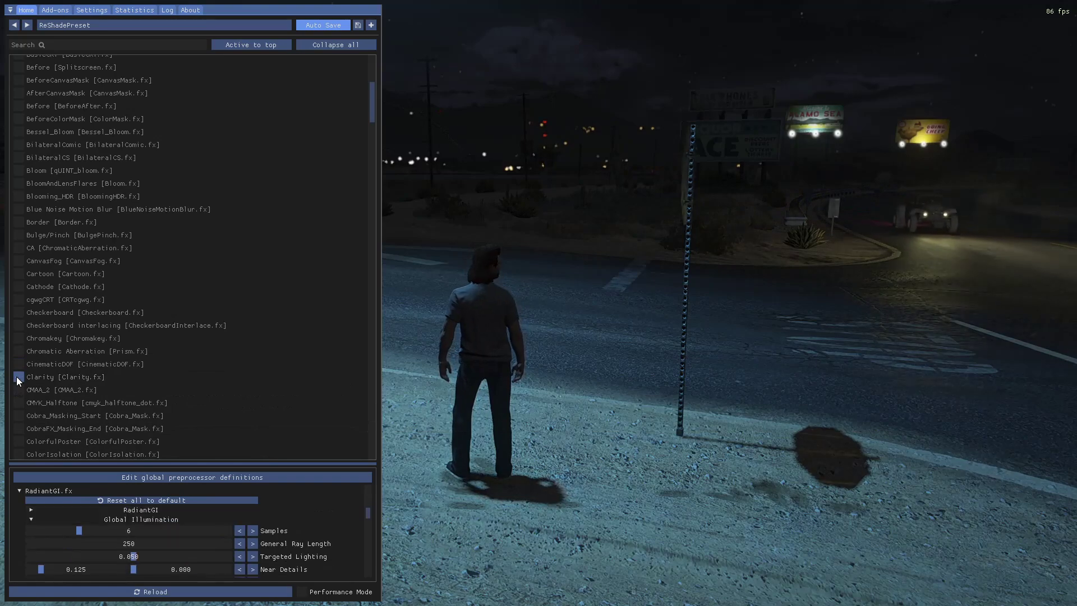
{"action": "left_click", "coordinate": [18, 376]}
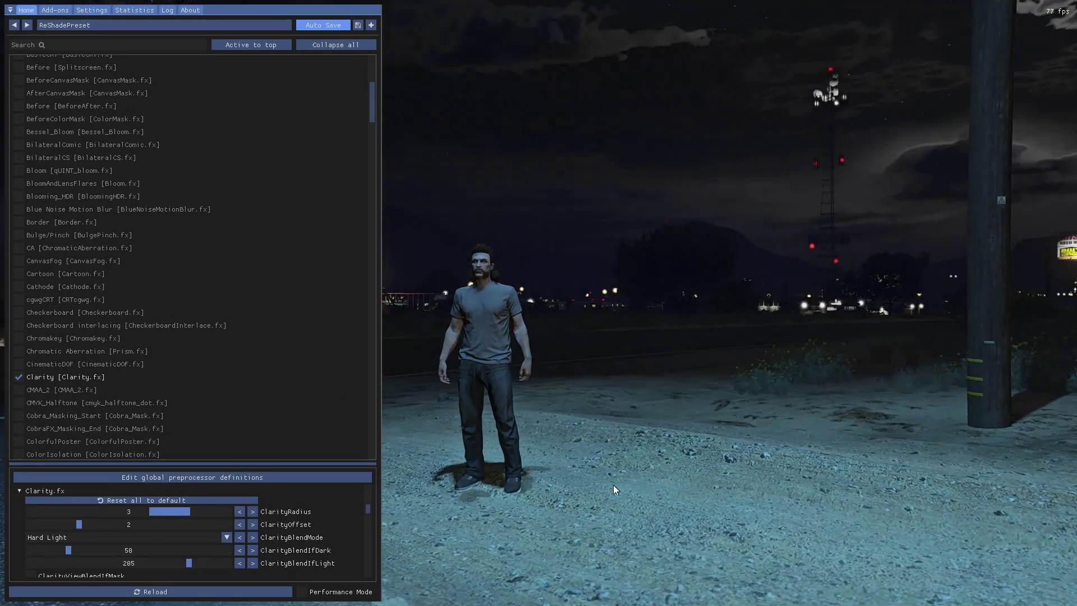
{"action": "scroll", "coordinate": [115, 395], "scroll_direction": "down", "scroll_amount": 5}
{"action": "scroll", "coordinate": [116, 395], "scroll_direction": "down", "scroll_amount": 5}
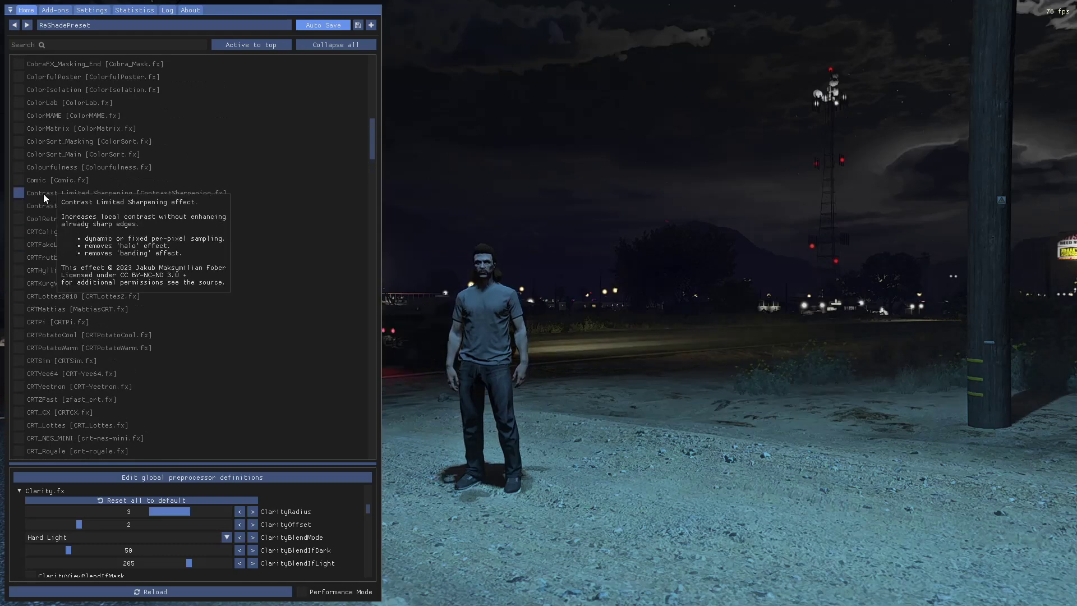
{"action": "left_click", "coordinate": [17, 168]}
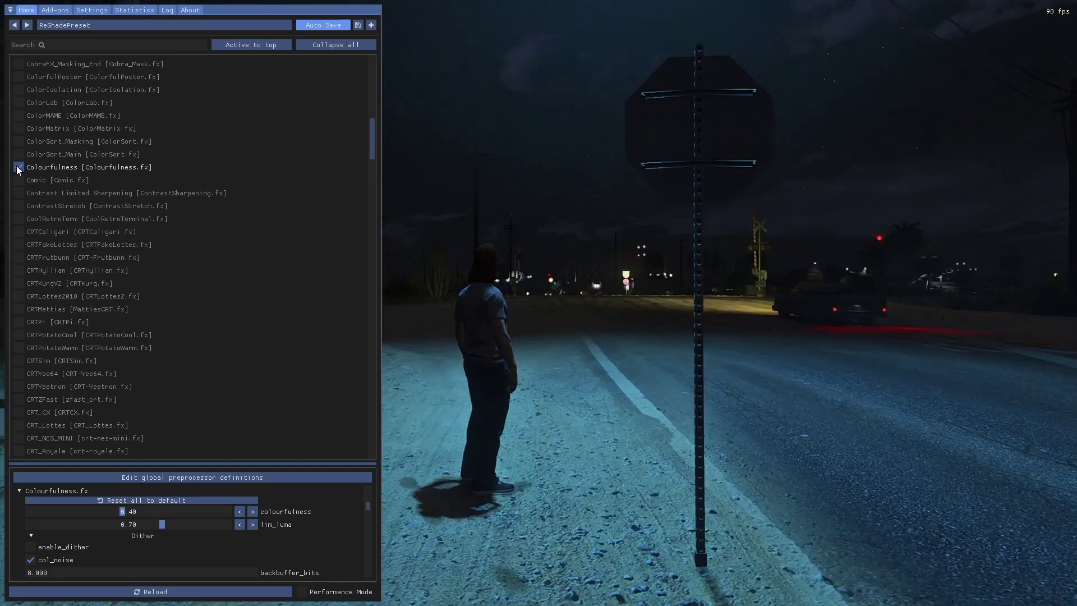
Toggle Colourfulness to compare, keeping it enabled, then tick DeHaze lower in the list
{"action": "left_click", "coordinate": [18, 168]}
{"action": "left_click", "coordinate": [19, 167]}
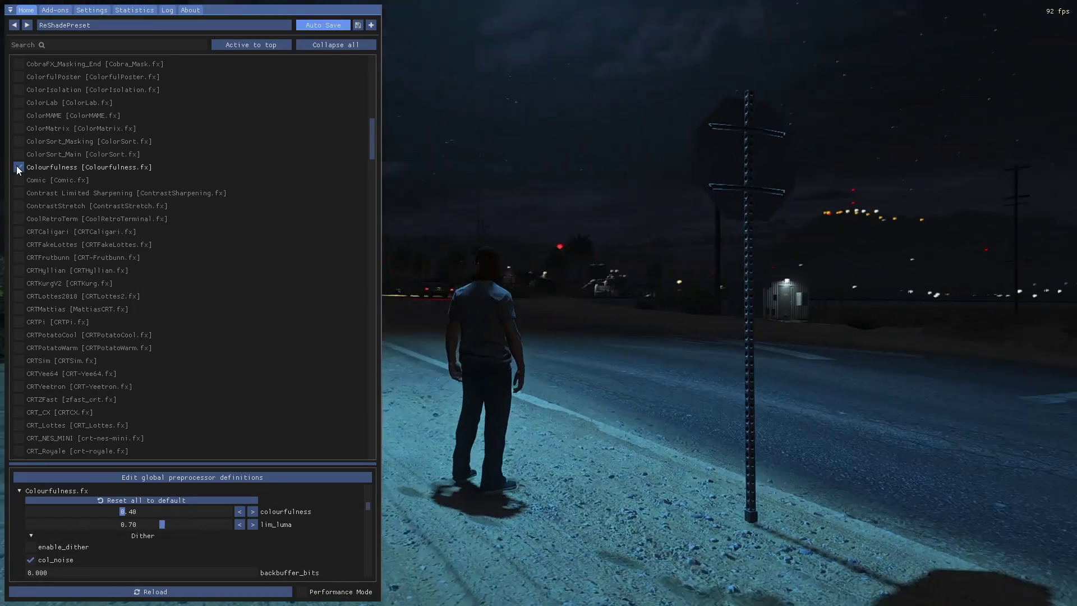
{"action": "left_click", "coordinate": [18, 167]}
{"action": "scroll", "coordinate": [56, 337], "scroll_direction": "down", "scroll_amount": 3}
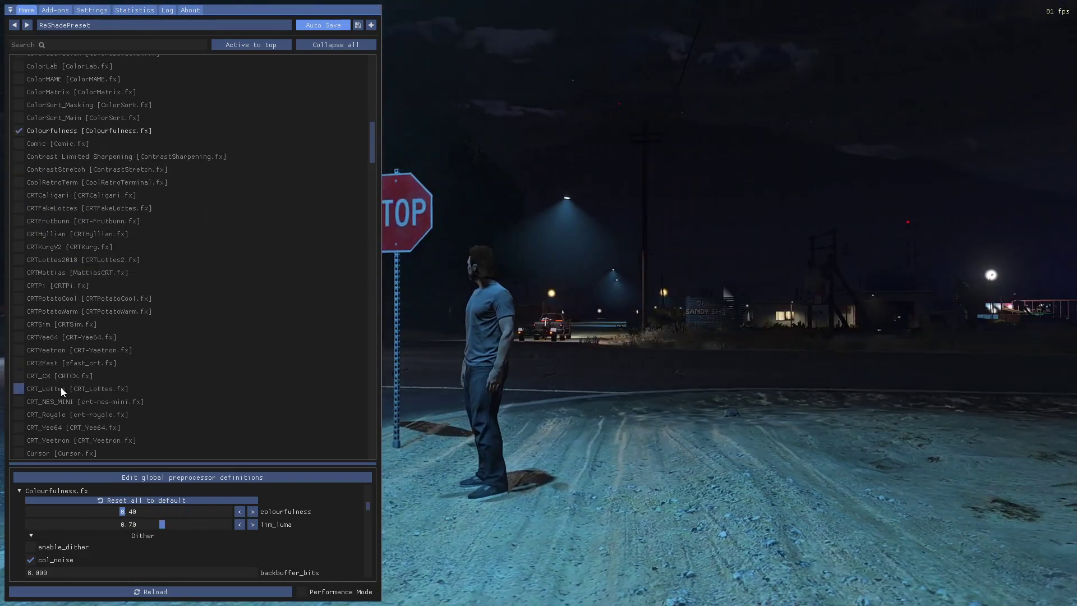
{"action": "scroll", "coordinate": [60, 387], "scroll_direction": "down", "scroll_amount": 3}
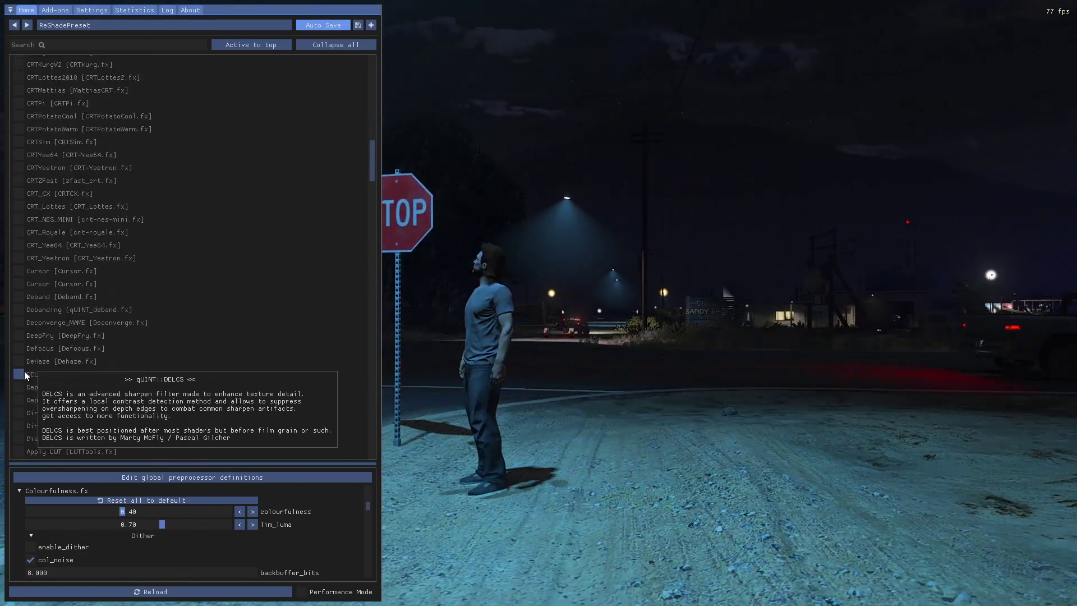
{"action": "left_click", "coordinate": [21, 362]}
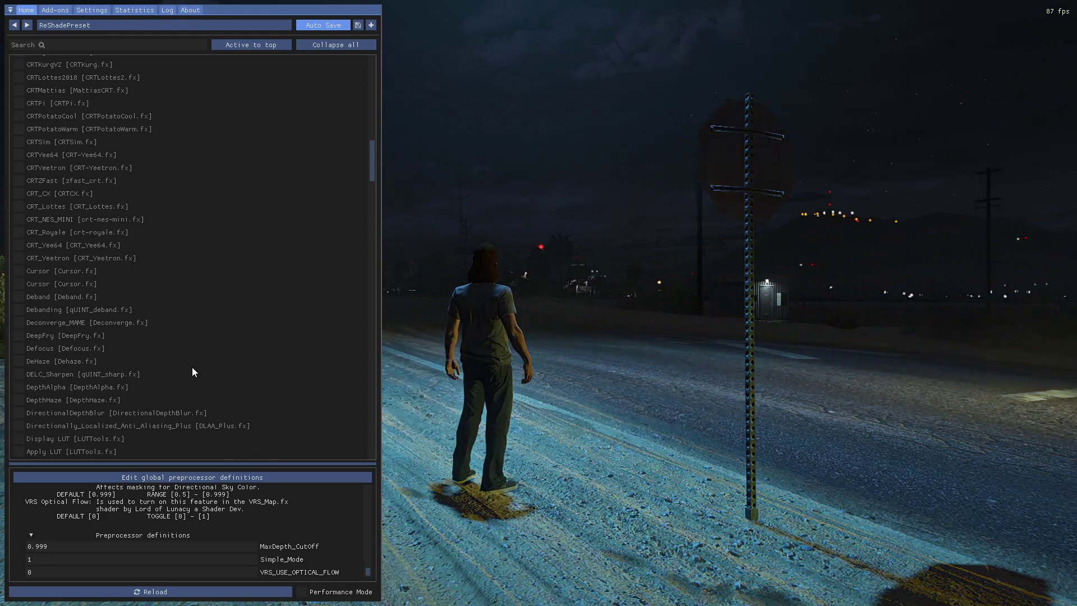
Enable DeHaze, toggling it off and back on to compare the image
{"action": "left_click", "coordinate": [20, 363]}
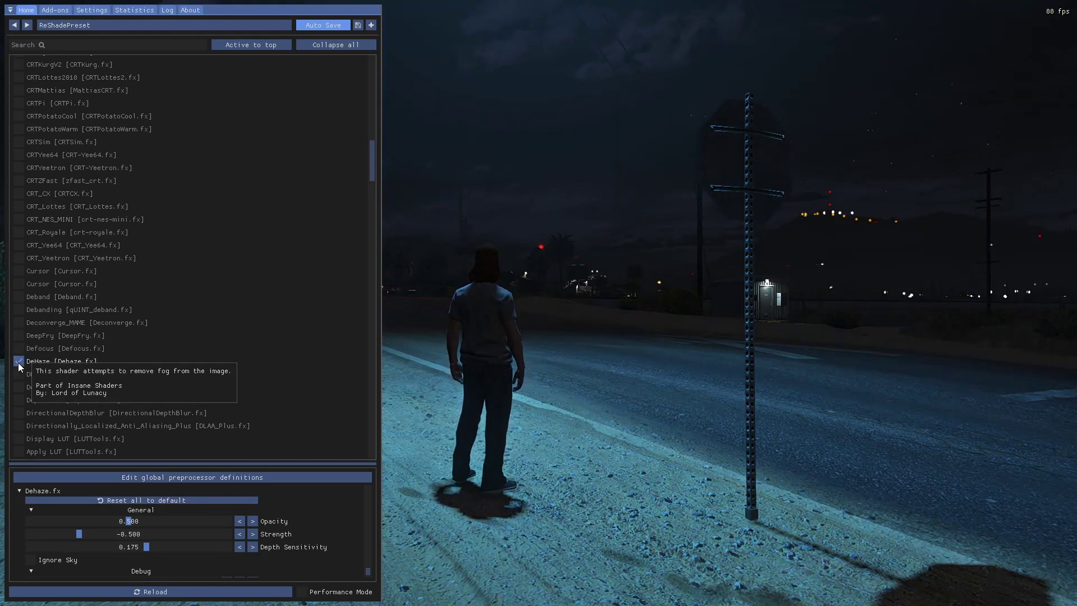
{"action": "left_click", "coordinate": [19, 365]}
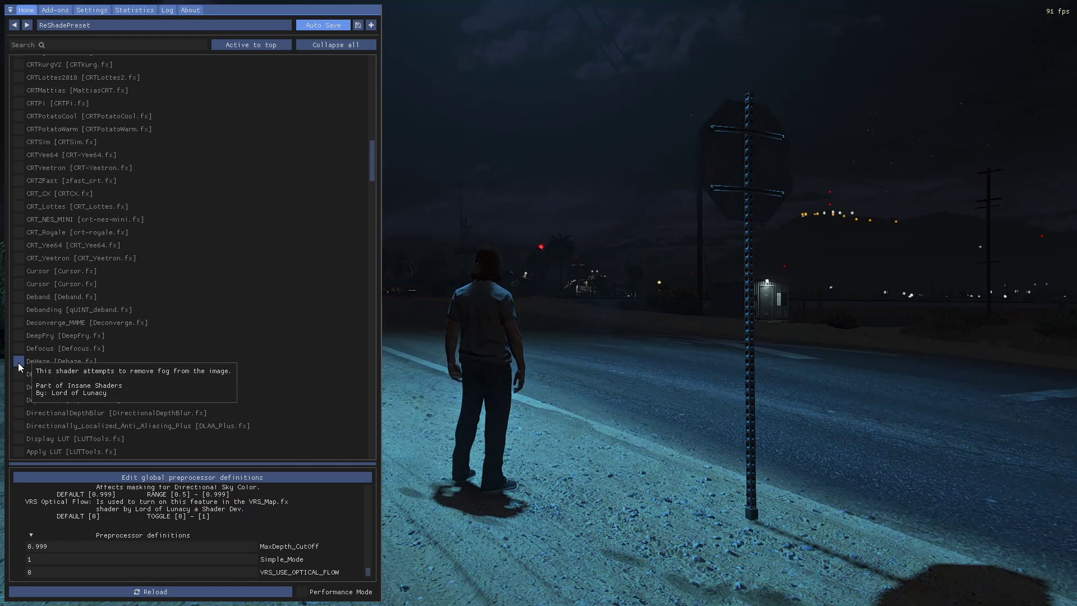
{"action": "left_click", "coordinate": [19, 365]}
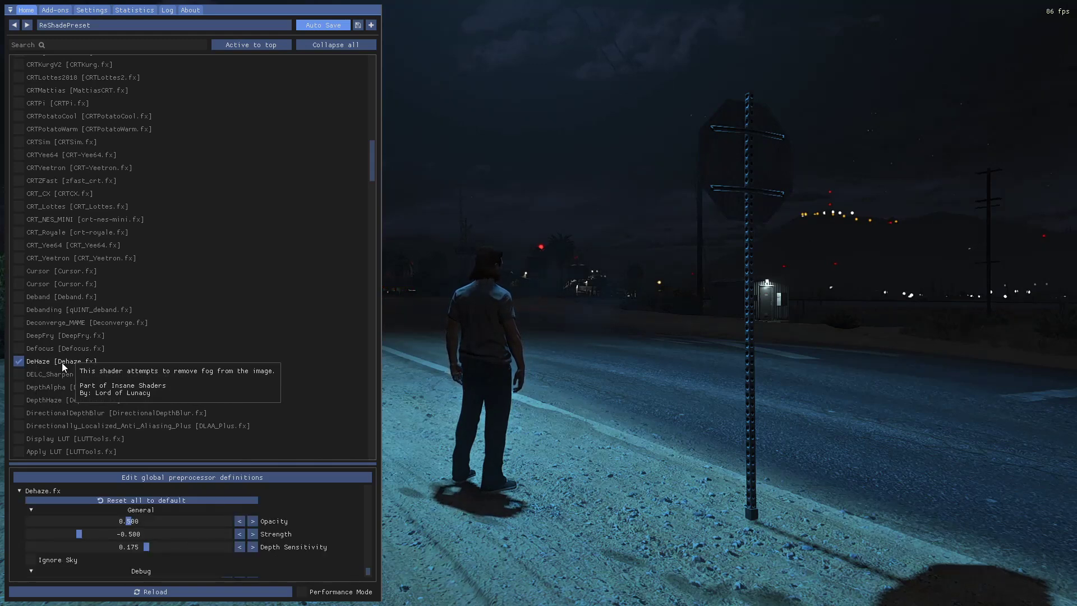
Enable DELC_Sharpen [qUINT_sharp.fx], toggling it off and on to compare
{"action": "scroll", "coordinate": [70, 411], "scroll_direction": "down", "scroll_amount": 2}
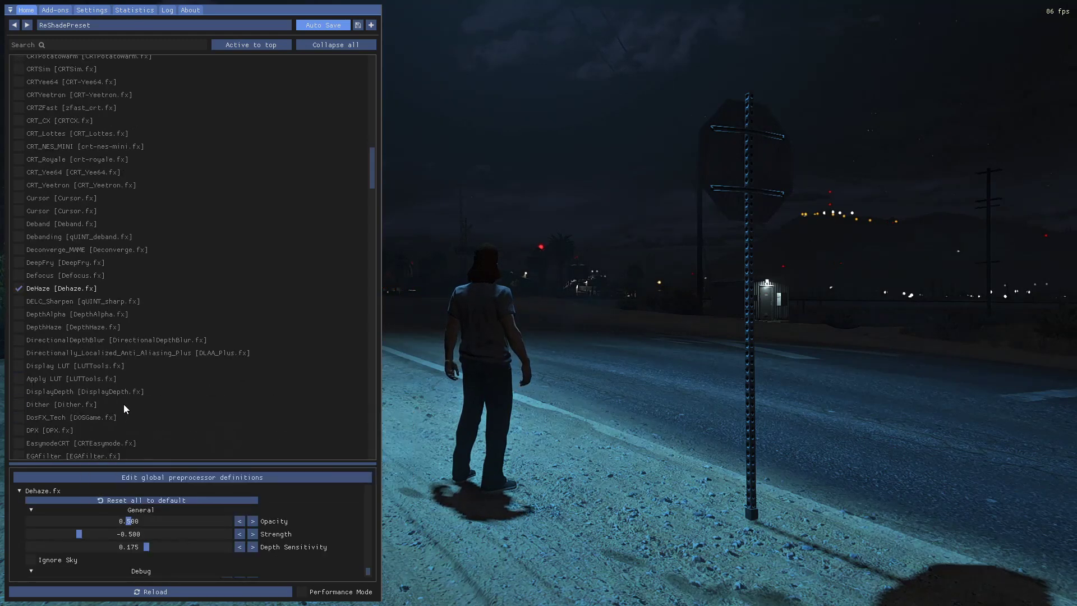
{"action": "scroll", "coordinate": [124, 404], "scroll_direction": "down", "scroll_amount": 1}
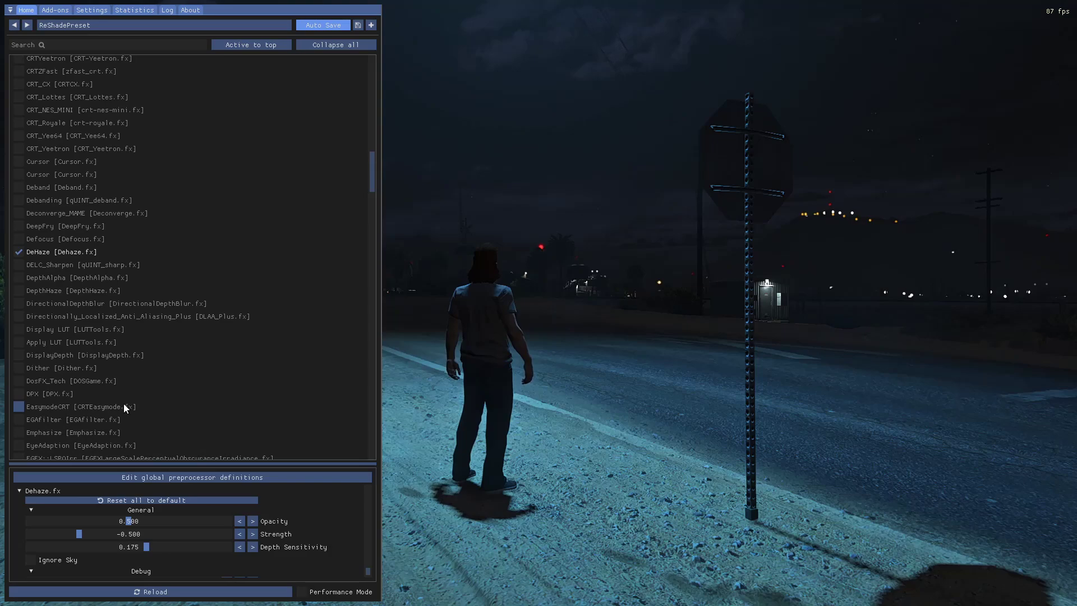
{"action": "left_click", "coordinate": [19, 265]}
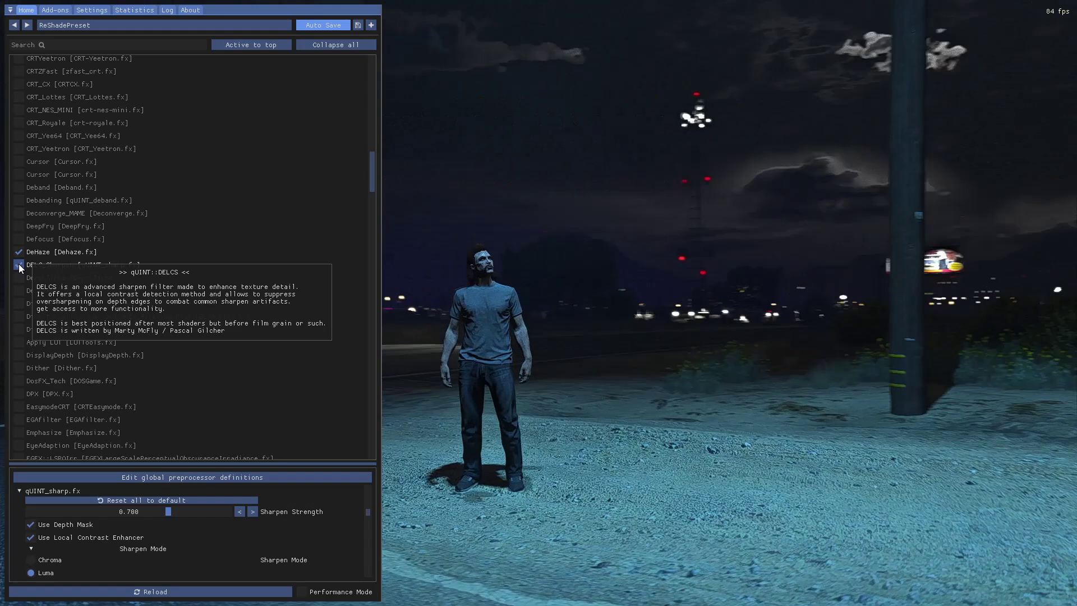
{"action": "left_click", "coordinate": [19, 264]}
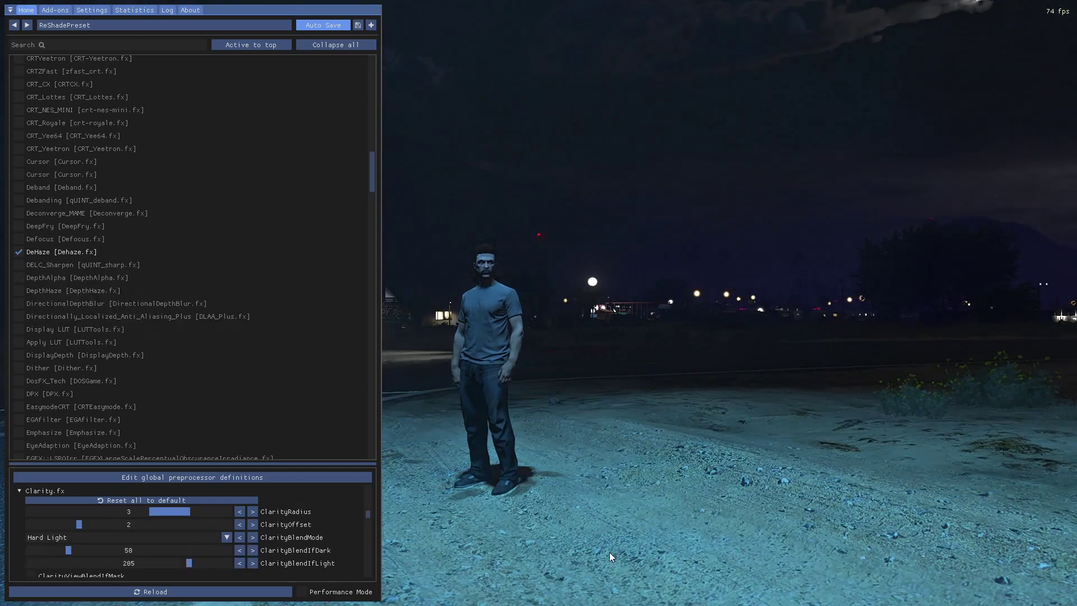
{"action": "left_click", "coordinate": [19, 264]}
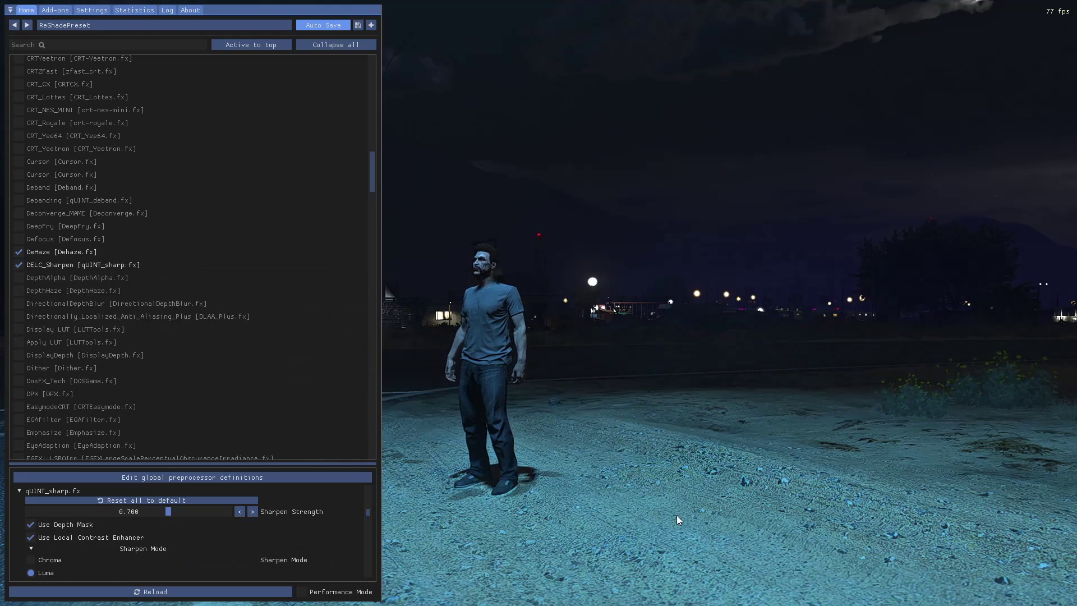
Enable FakeHDR (Power 1.300, Radius 1 0.793, Radius 2 0.870), toggling it twice to compare
{"action": "scroll", "coordinate": [64, 408], "scroll_direction": "down", "scroll_amount": 5}
{"action": "scroll", "coordinate": [64, 409], "scroll_direction": "down", "scroll_amount": 3}
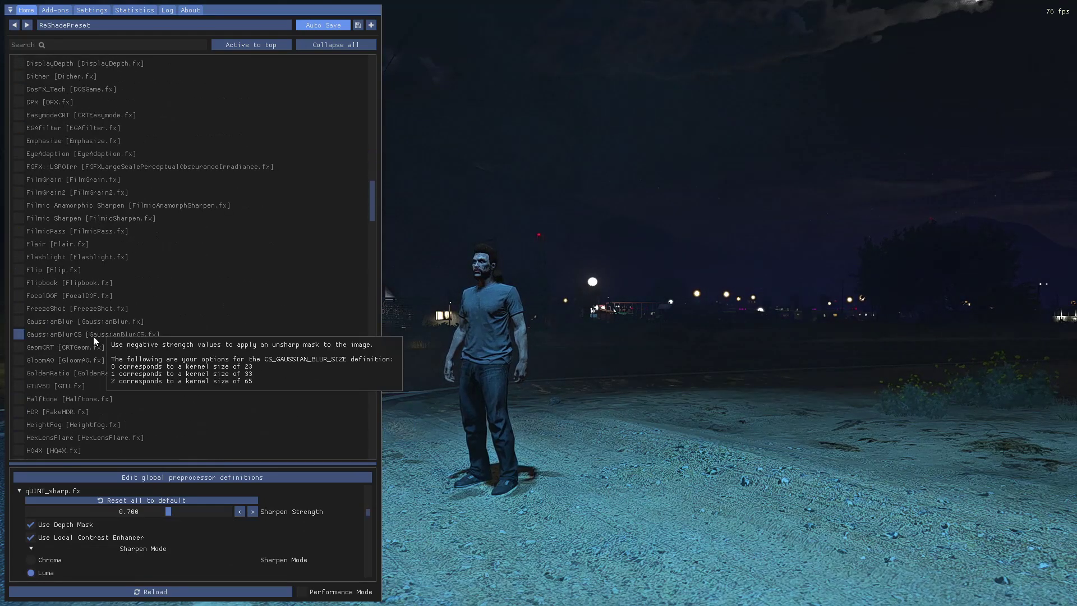
{"action": "scroll", "coordinate": [49, 342], "scroll_direction": "down", "scroll_amount": 3}
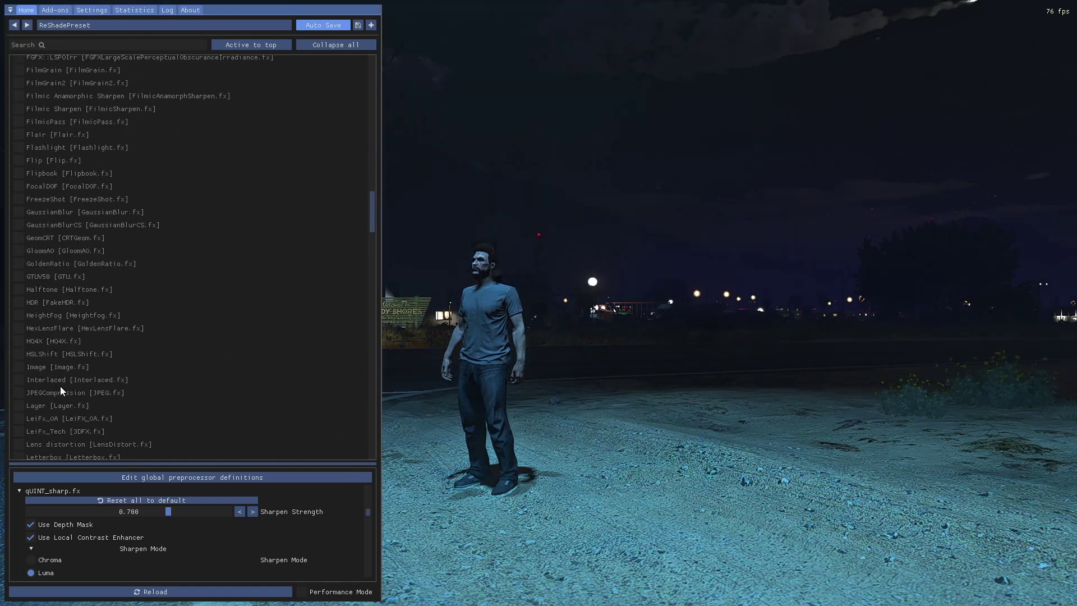
{"action": "left_click", "coordinate": [19, 303]}
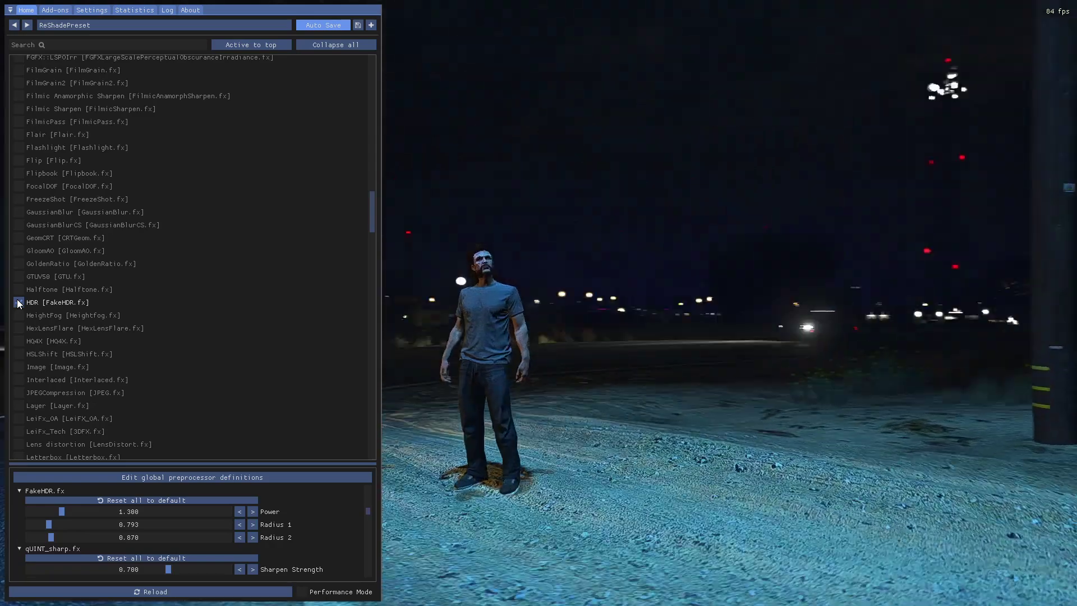
{"action": "left_click", "coordinate": [18, 302]}
{"action": "left_click", "coordinate": [19, 302]}
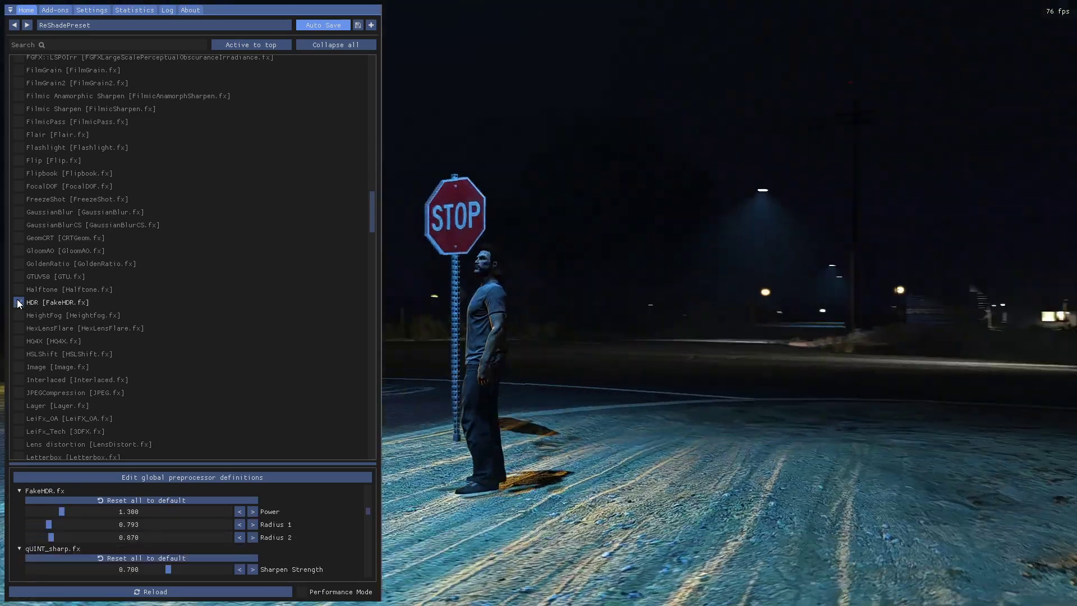
{"action": "left_click", "coordinate": [19, 302]}
{"action": "left_click", "coordinate": [18, 303]}
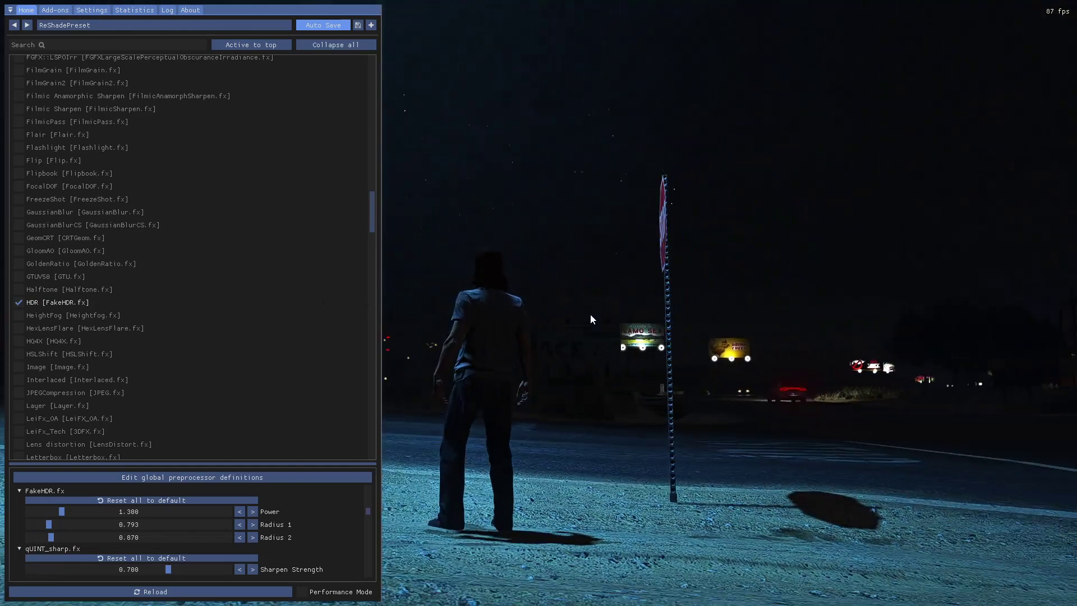
{"action": "scroll", "coordinate": [57, 360], "scroll_direction": "down", "scroll_amount": 3}
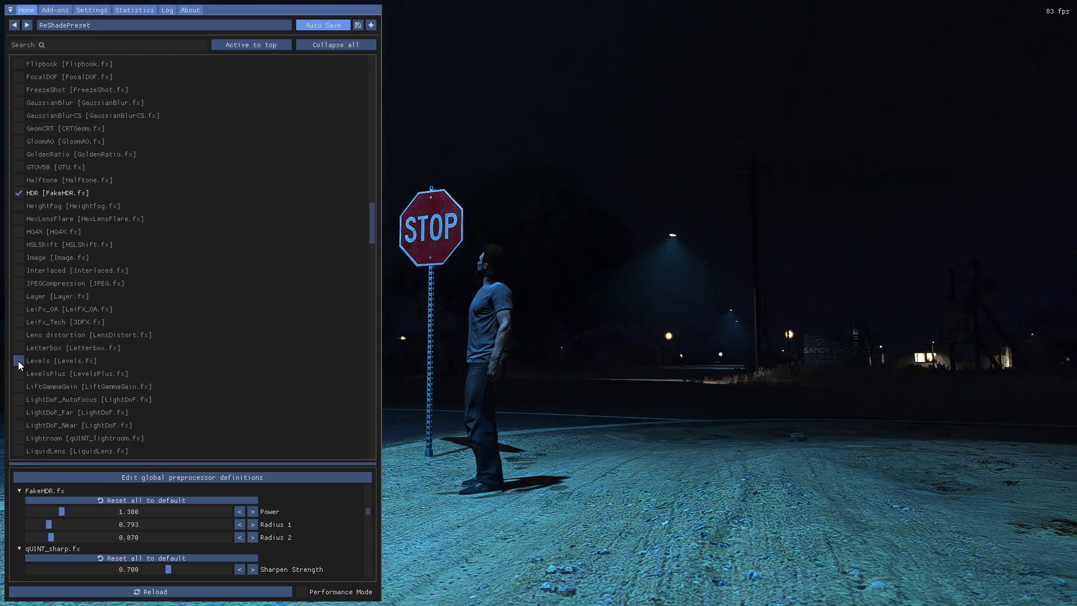
Enable Levels (Black Point 16, White Point 235) and LevelsPlus to darken the scene
{"action": "left_click", "coordinate": [18, 361]}
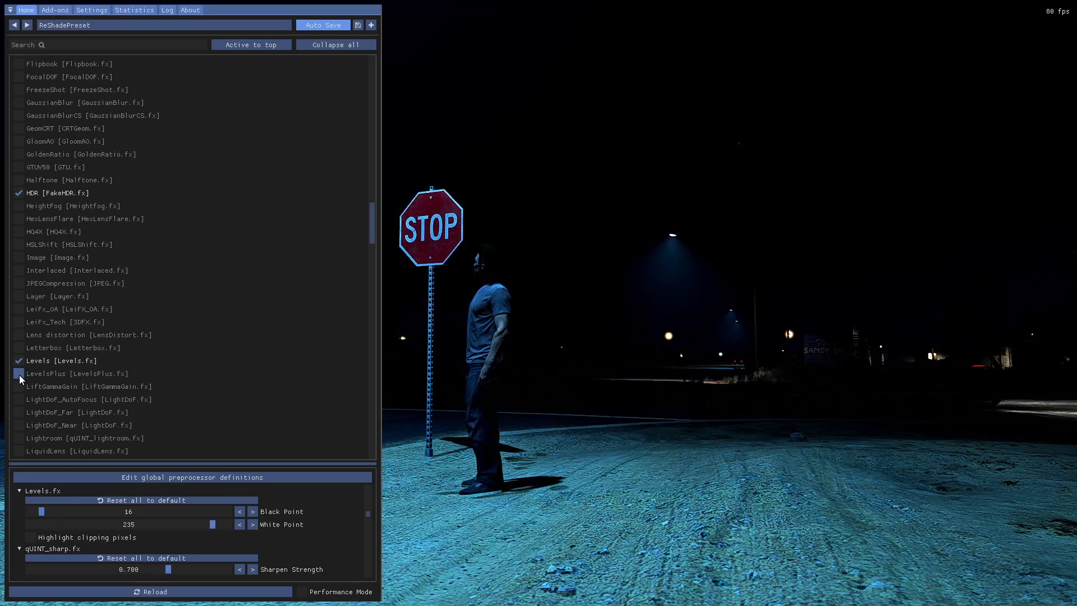
{"action": "left_click", "coordinate": [19, 375]}
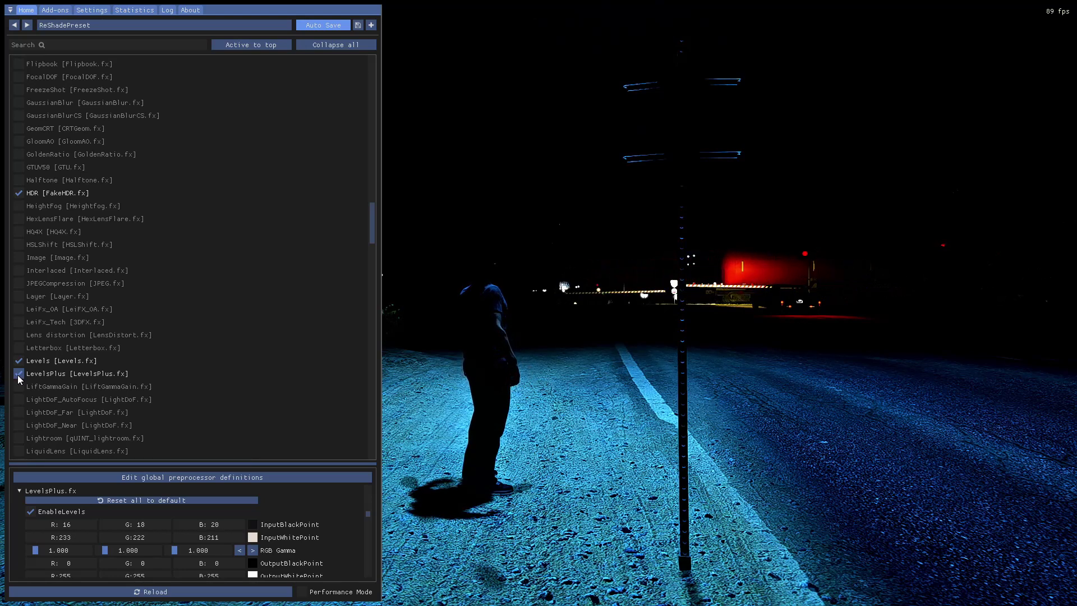
{"action": "scroll", "coordinate": [23, 378], "scroll_direction": "down", "scroll_amount": 6}
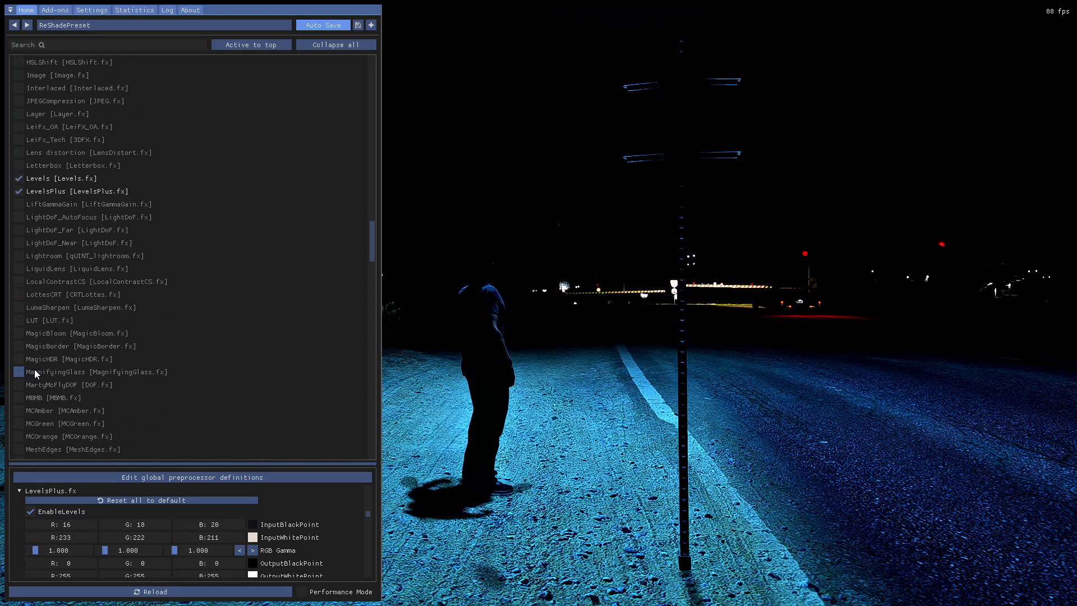